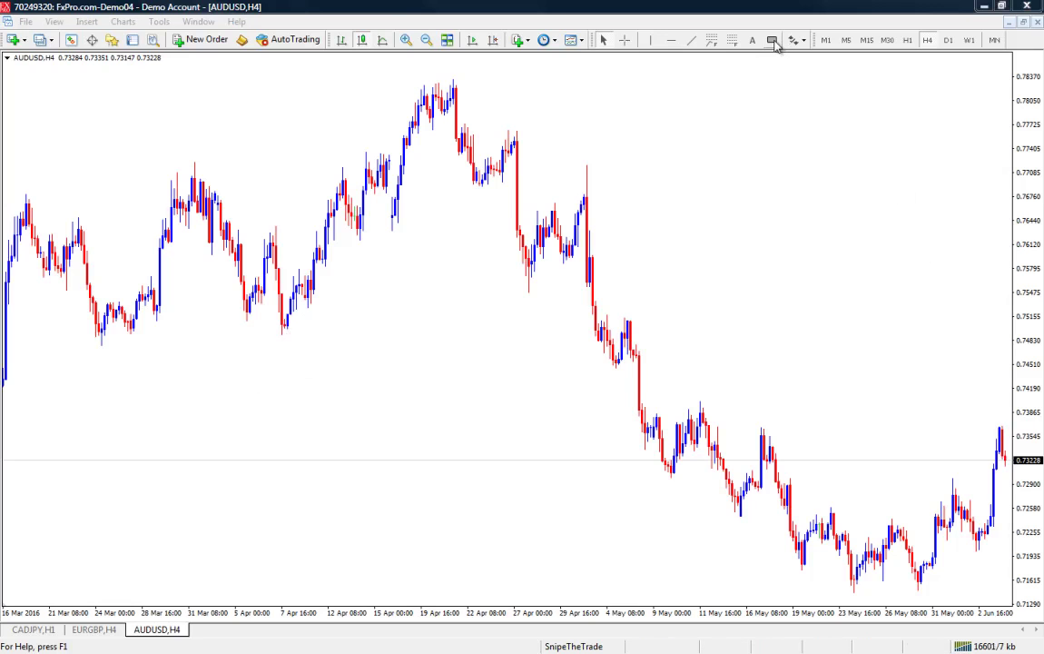
# Draw a rectangle zone over the 22–25 April lows on the AUDUSD H4 chart, from about 0.7690 to 0.7710
pyautogui.click(773, 42)
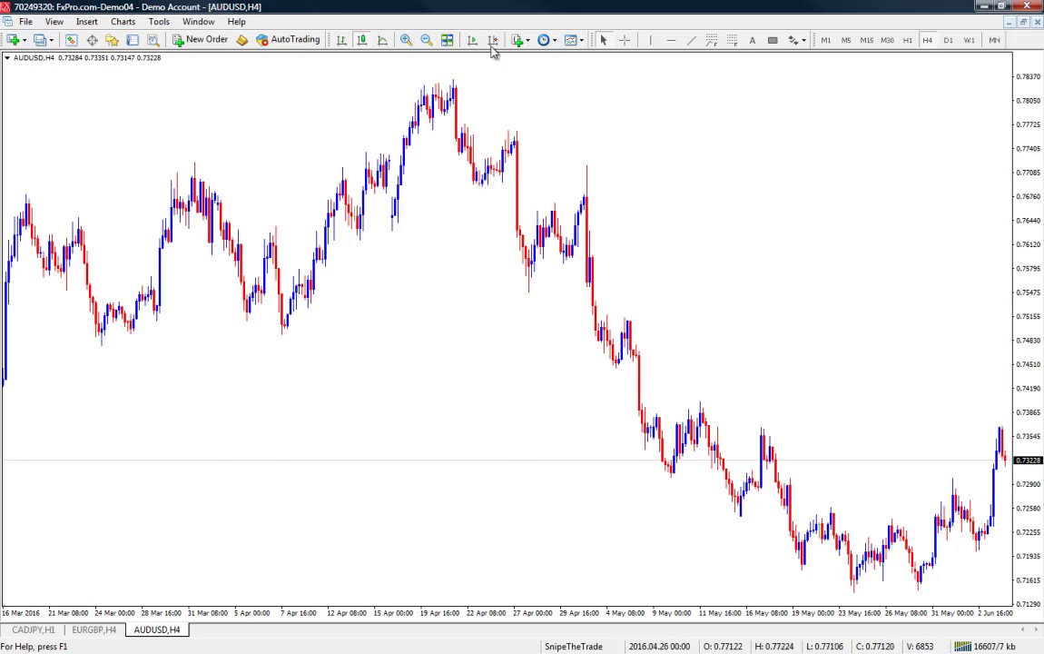
pyautogui.click(406, 40)
pyautogui.moveTo(428, 224); pyautogui.dragTo(24, 254)
pyautogui.moveTo(509, 210); pyautogui.dragTo(14, 220)
pyautogui.moveTo(261, 235); pyautogui.dragTo(845, 243)
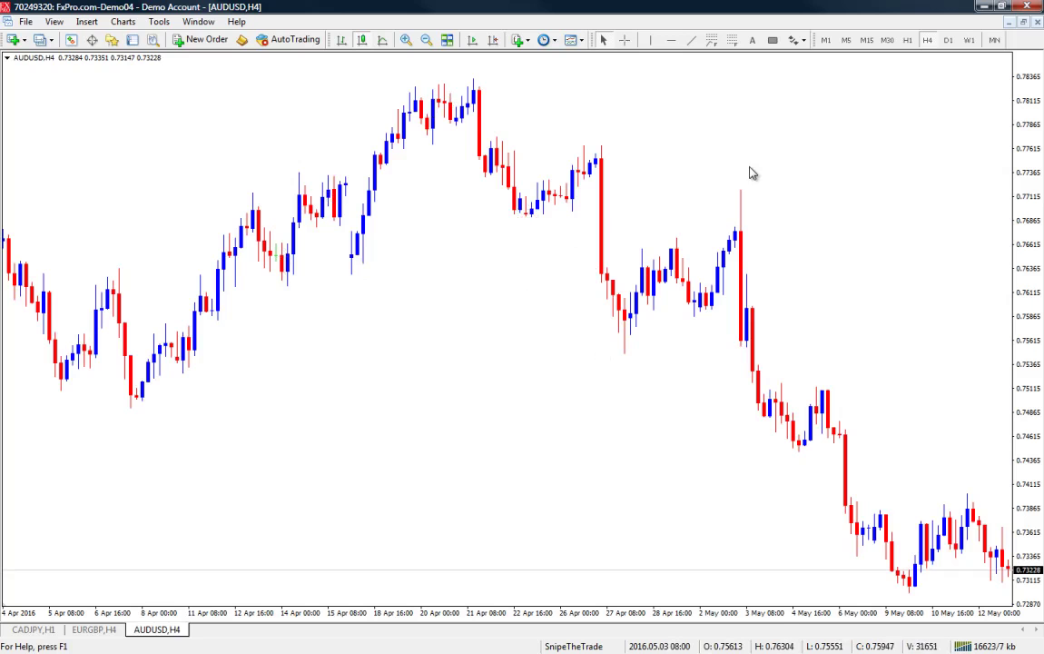
pyautogui.click(773, 40)
pyautogui.moveTo(536, 223)
pyautogui.mouseDown()
pyautogui.moveTo(611, 285)
pyautogui.moveTo(531, 201)
pyautogui.moveTo(532, 218)
pyautogui.mouseUp()
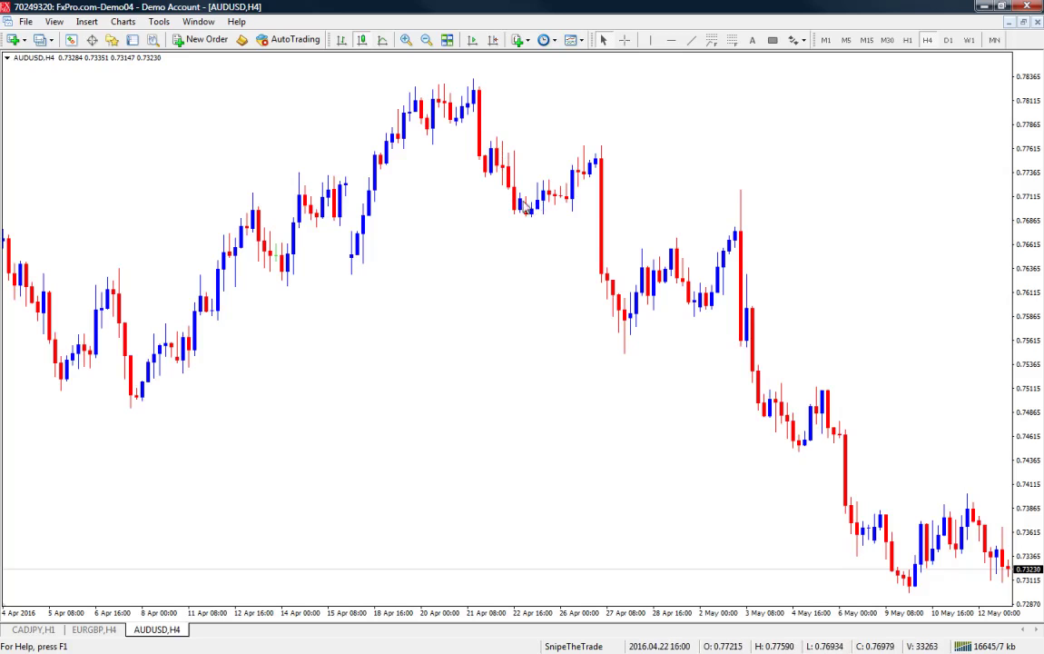
pyautogui.moveTo(543, 207)
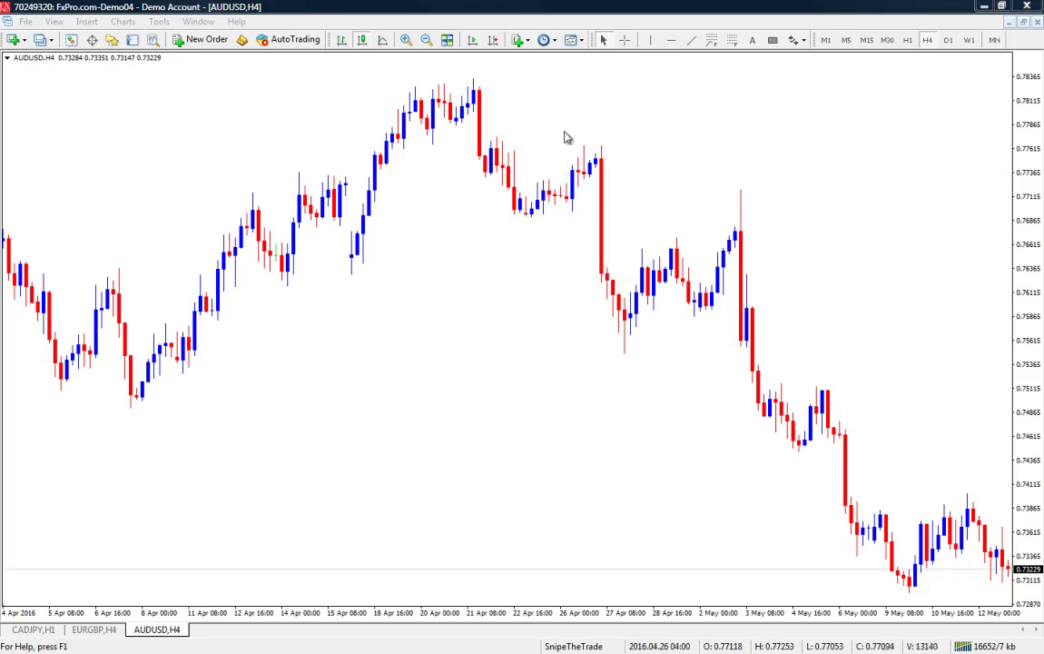
pyautogui.click(773, 40)
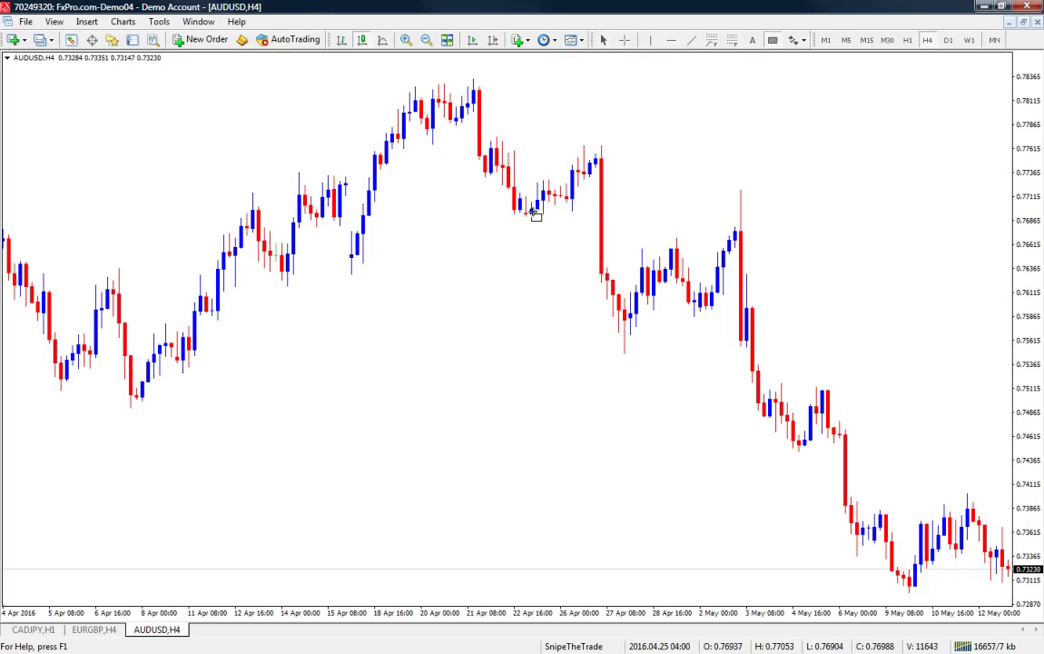
pyautogui.moveTo(532, 216)
pyautogui.mouseDown()
pyautogui.moveTo(552, 201)
pyautogui.moveTo(779, 194)
pyautogui.moveTo(641, 196)
pyautogui.moveTo(658, 201)
pyautogui.mouseUp()
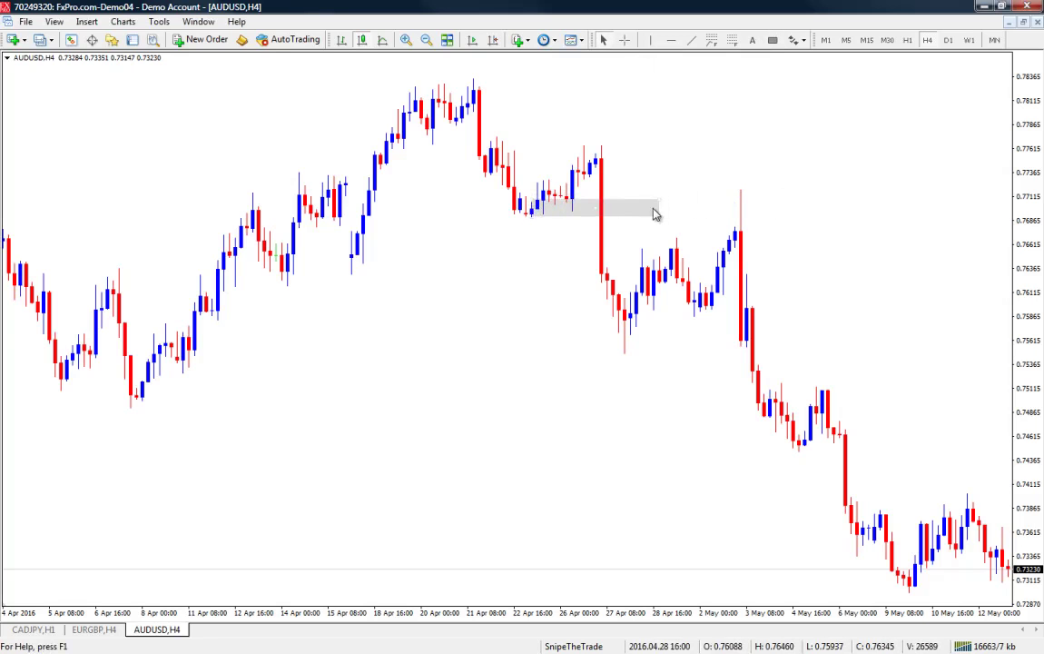
# Lower the rectangle's bottom edge slightly so it sits just beneath the wicks of the 22–25 April lows
pyautogui.moveTo(510, 255); pyautogui.dragTo(411, 286)
pyautogui.moveTo(436, 205); pyautogui.dragTo(408, 209)
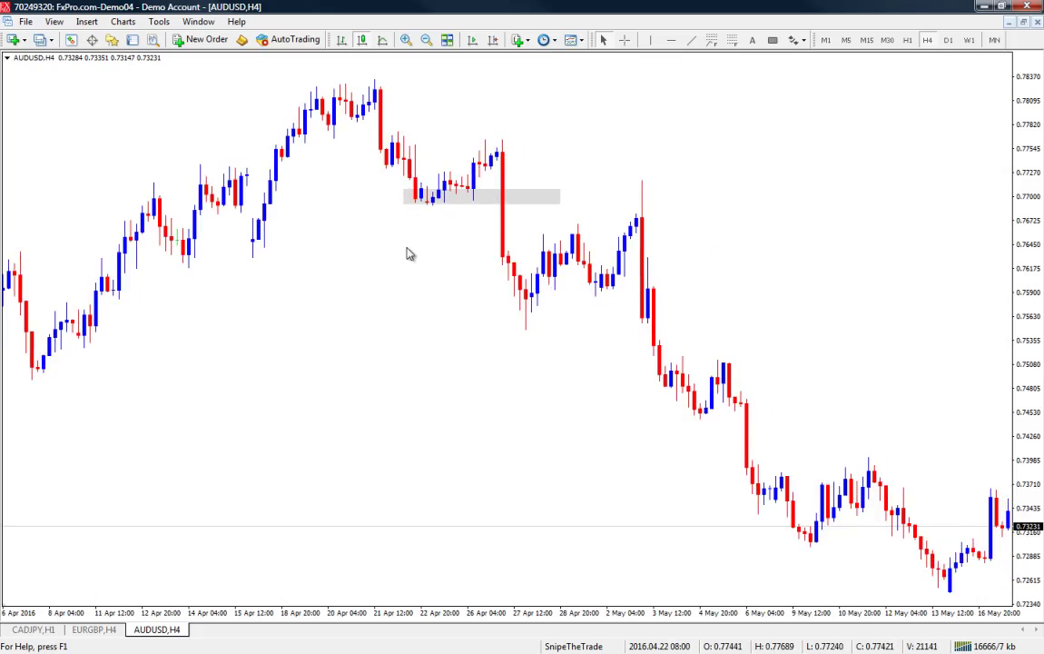
pyautogui.scroll(5, 408, 233)
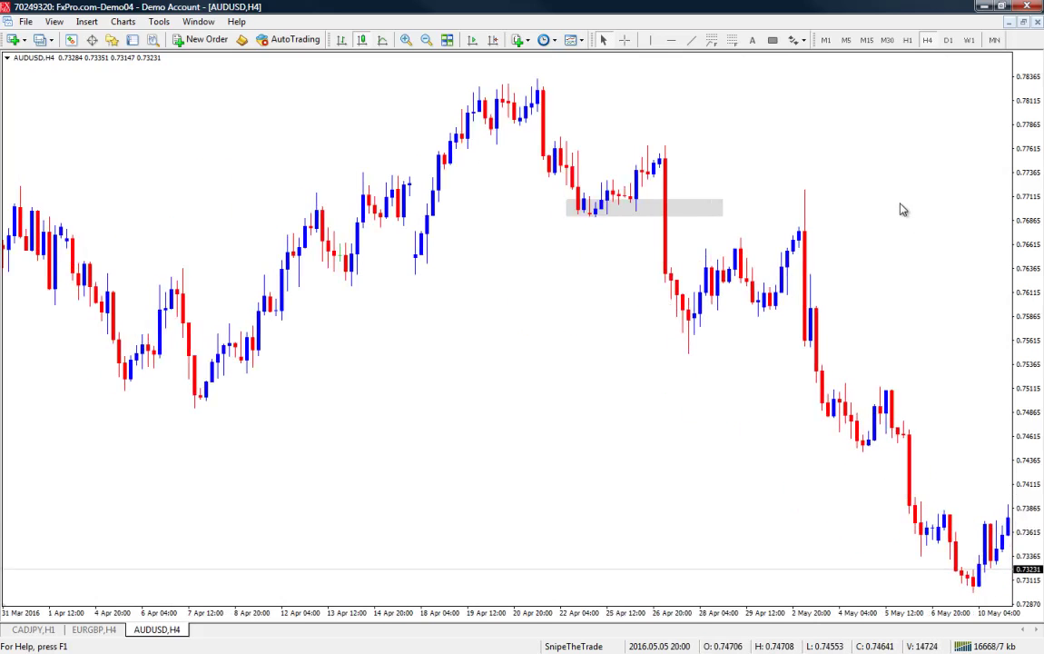
pyautogui.doubleClick(575, 217)
pyautogui.moveTo(572, 218); pyautogui.dragTo(567, 223)
pyautogui.doubleClick(567, 218)
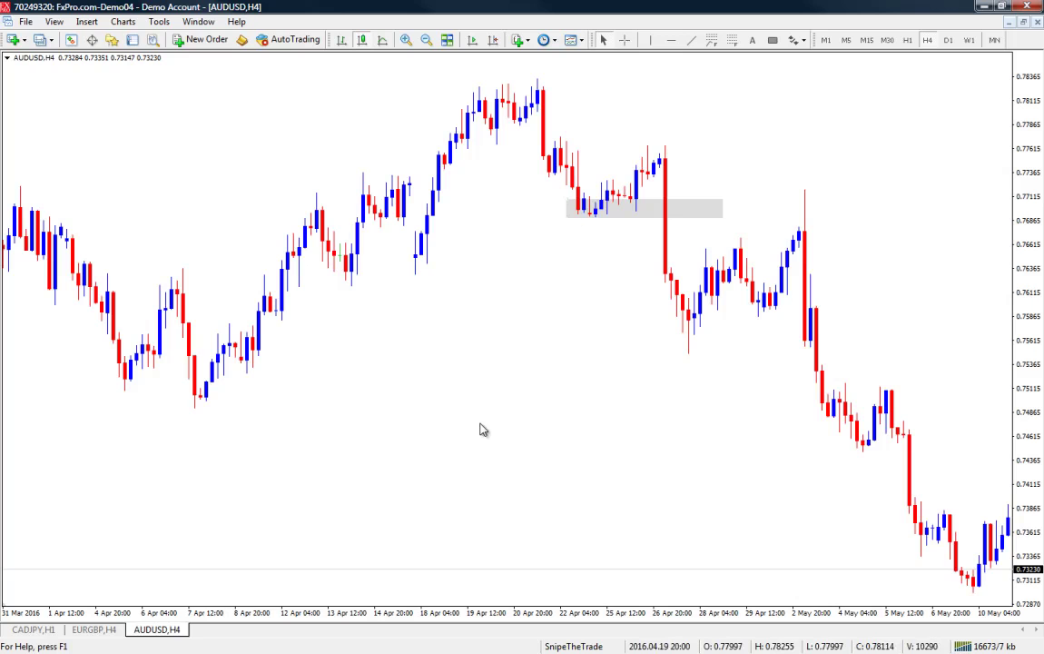
# Extend the rectangle's end date to about 4 May, past the 3 May spike, and fine-tune its upper edge
pyautogui.moveTo(717, 214); pyautogui.dragTo(843, 208)
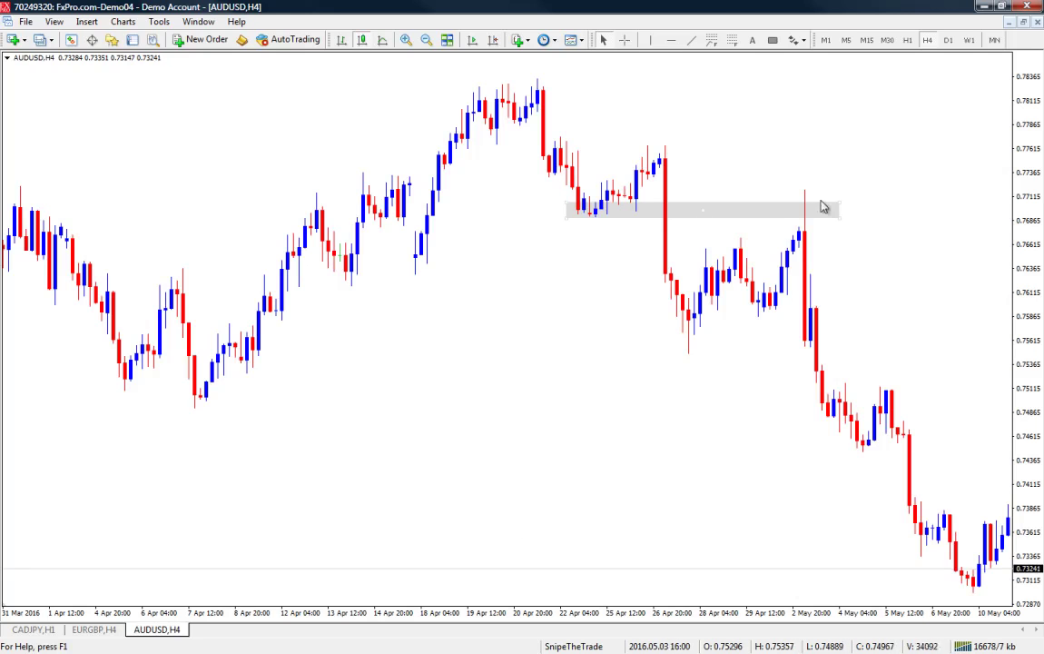
pyautogui.moveTo(590, 358); pyautogui.dragTo(448, 367)
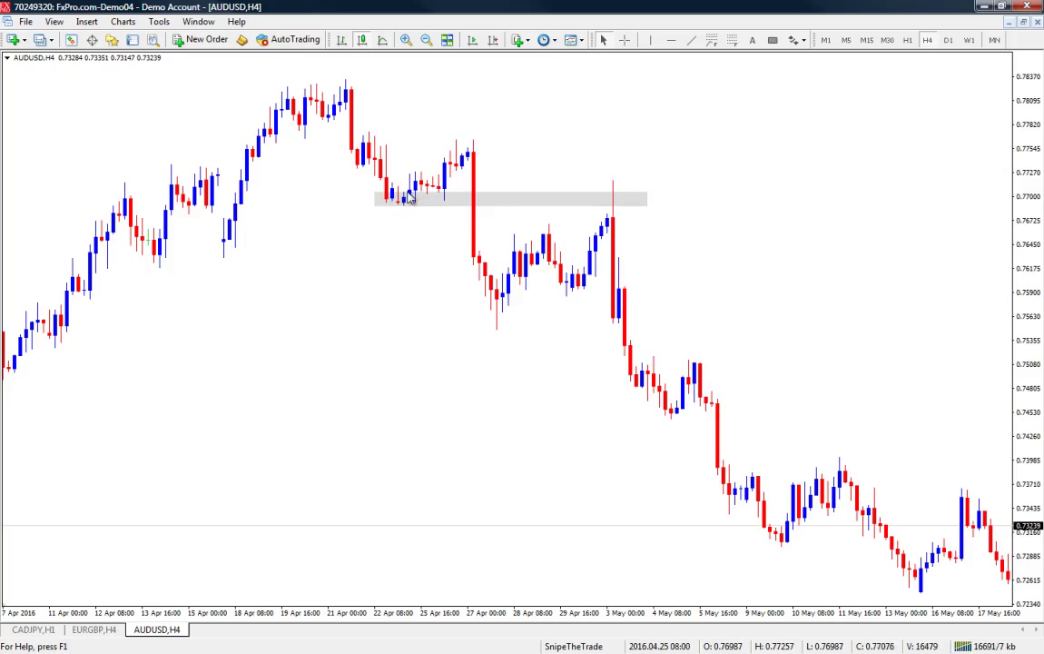
pyautogui.doubleClick(377, 198)
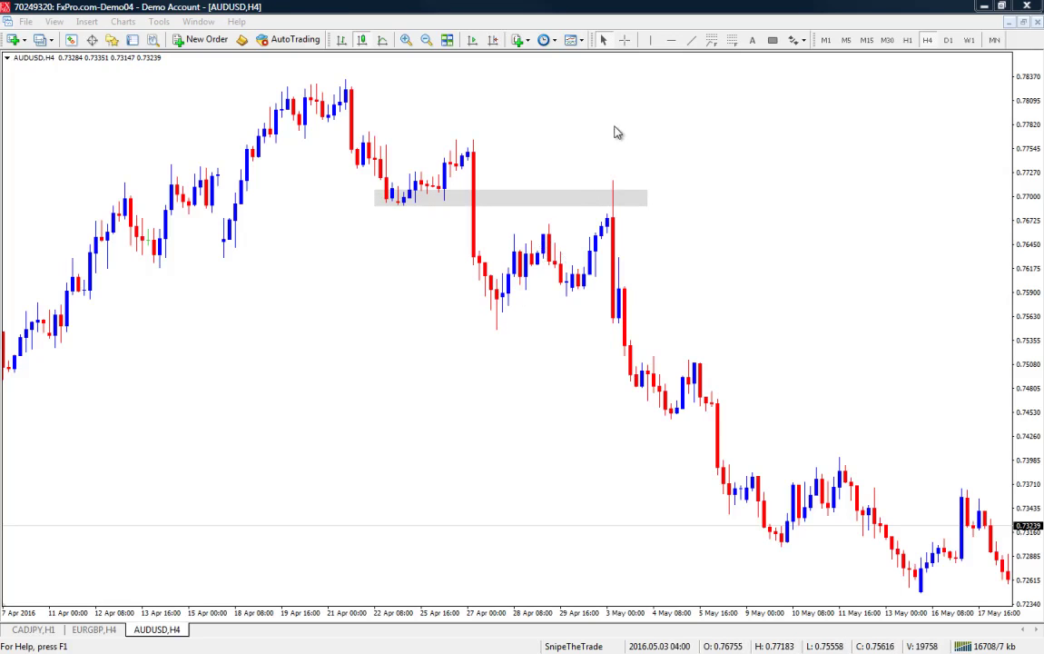
# Switch the AUDUSD chart to the H1 timeframe and bring the zone's 3 May retest into view
pyautogui.click(908, 40)
pyautogui.moveTo(900, 194); pyautogui.dragTo(463, 200)
pyautogui.moveTo(695, 192); pyautogui.dragTo(459, 184)
pyautogui.moveTo(790, 201); pyautogui.dragTo(382, 195)
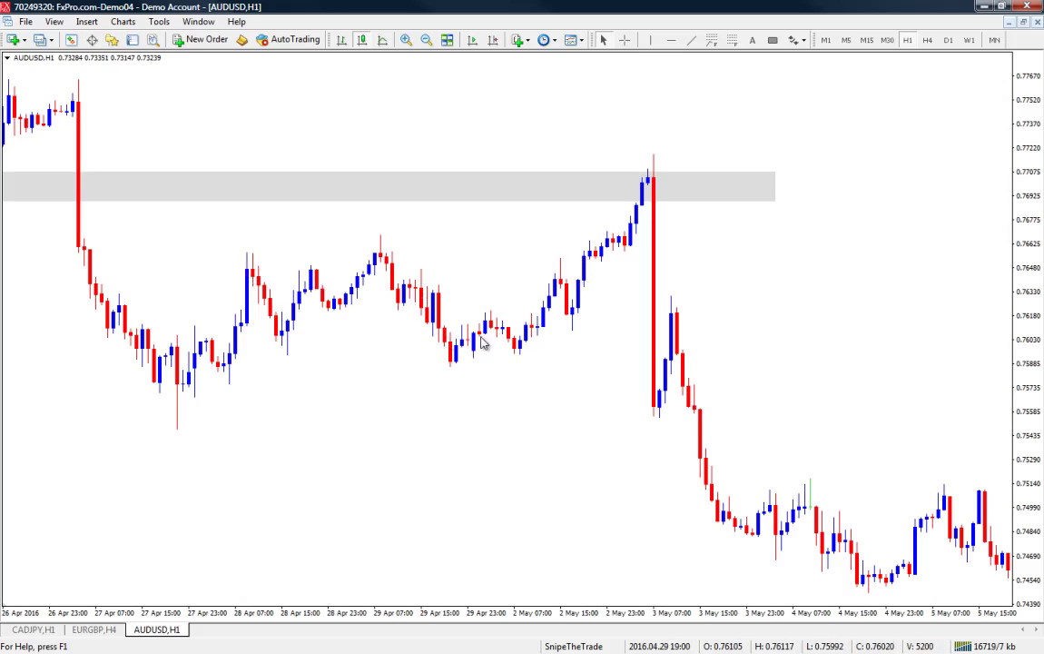
pyautogui.moveTo(518, 108); pyautogui.dragTo(562, 105)
pyautogui.moveTo(653, 265); pyautogui.dragTo(577, 263)
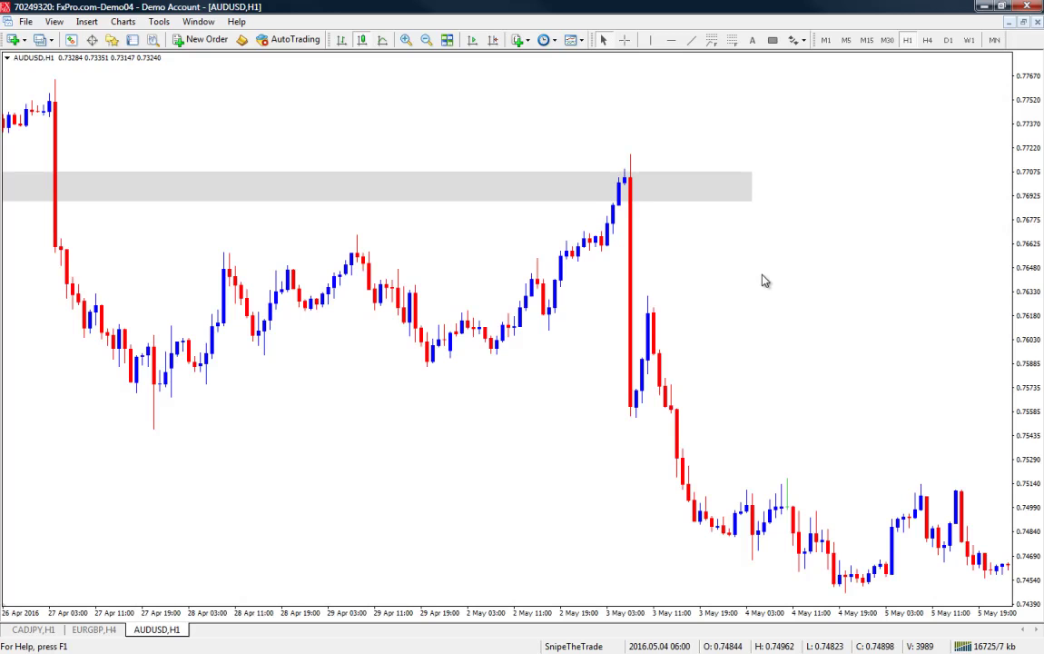
pyautogui.moveTo(764, 280); pyautogui.dragTo(863, 270)
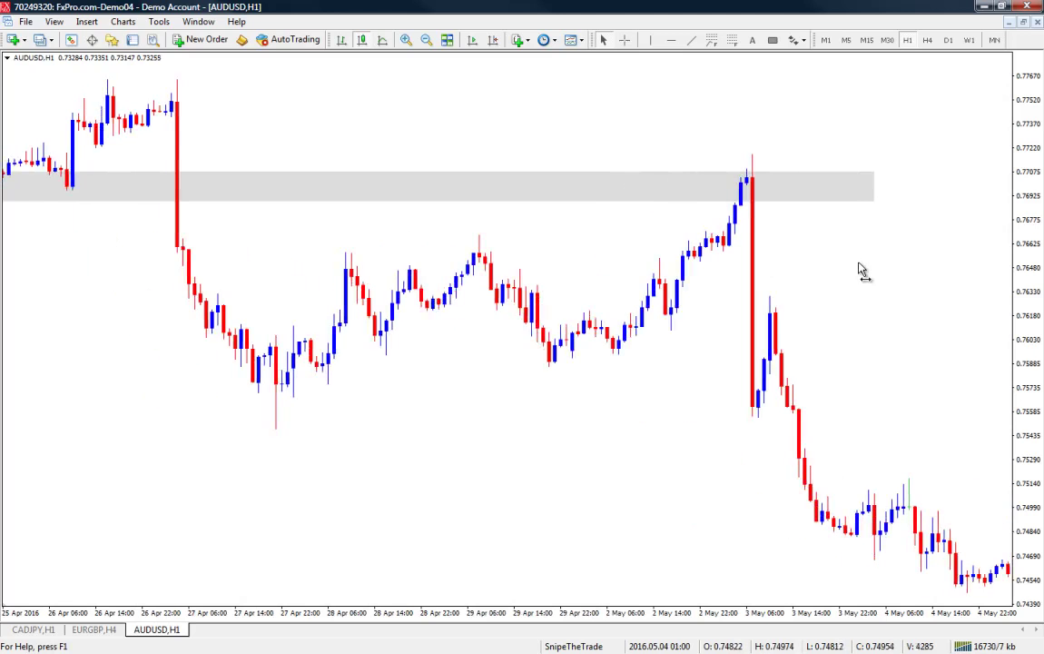
pyautogui.scroll(-1, 860, 269)
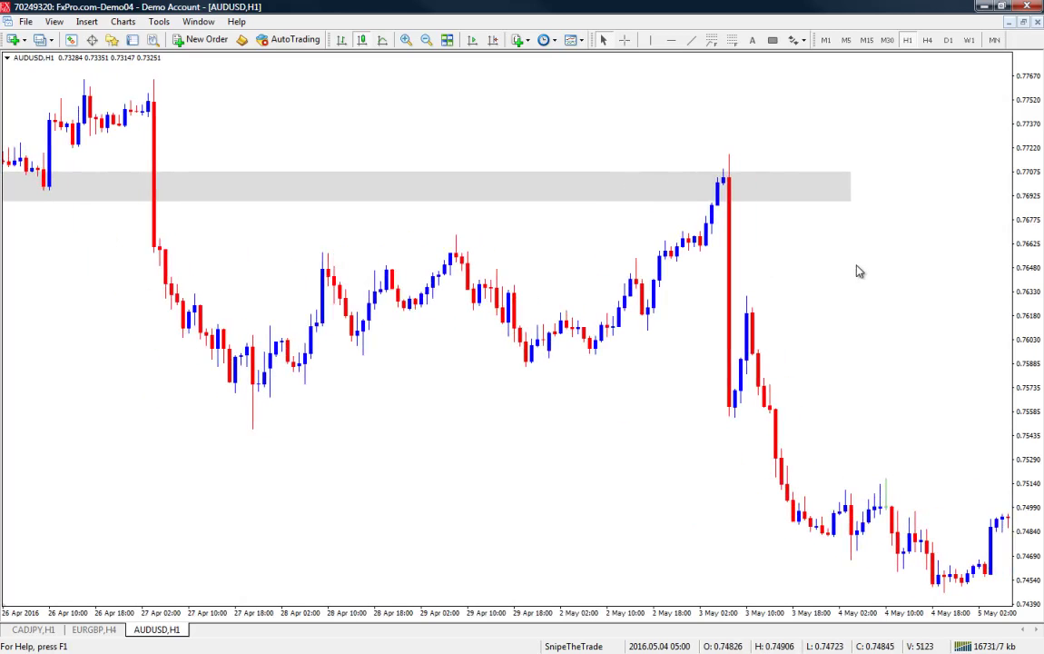
# Place a horizontal line at 0.76847 just below the grey zone and style it black with a thicker width
pyautogui.click(670, 41)
pyautogui.click(718, 208)
pyautogui.rightClick(715, 209)
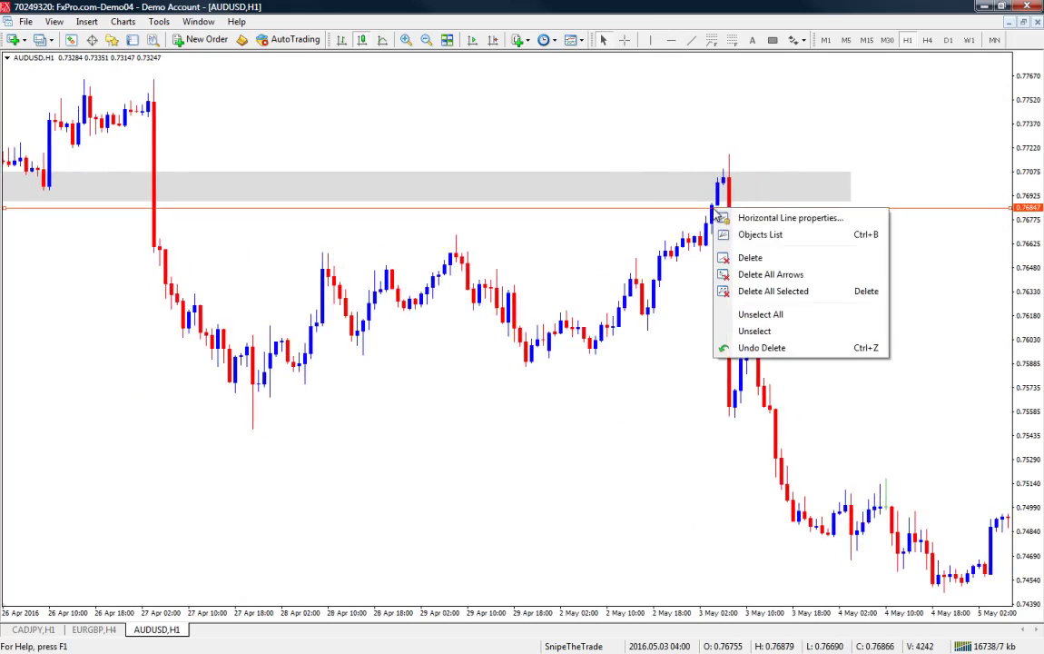
pyautogui.click(781, 218)
pyautogui.click(647, 342)
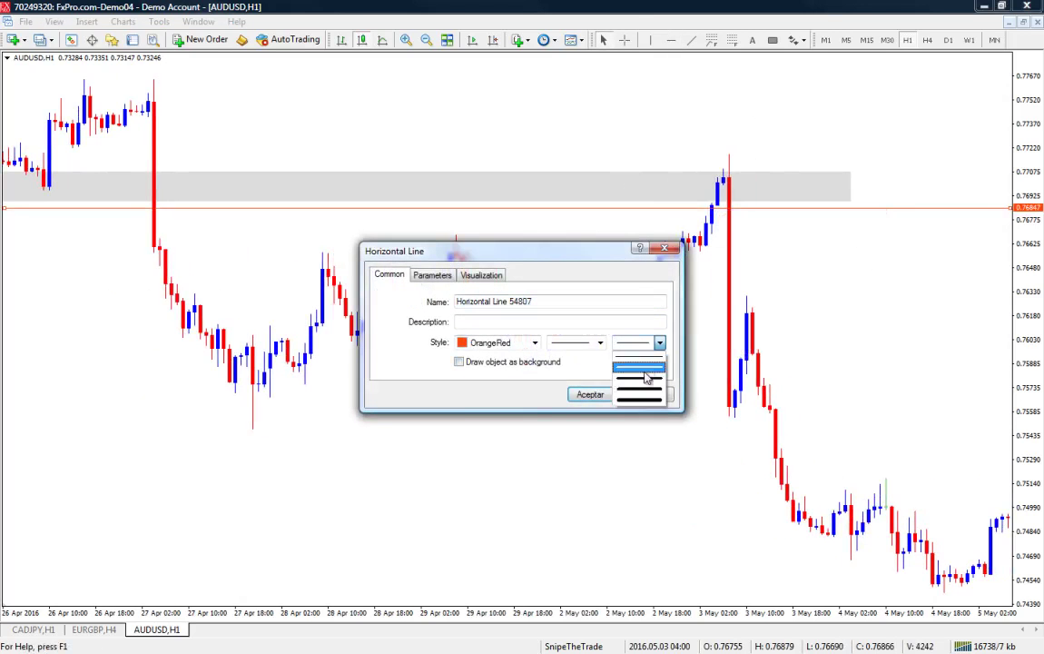
pyautogui.click(640, 369)
pyautogui.click(534, 343)
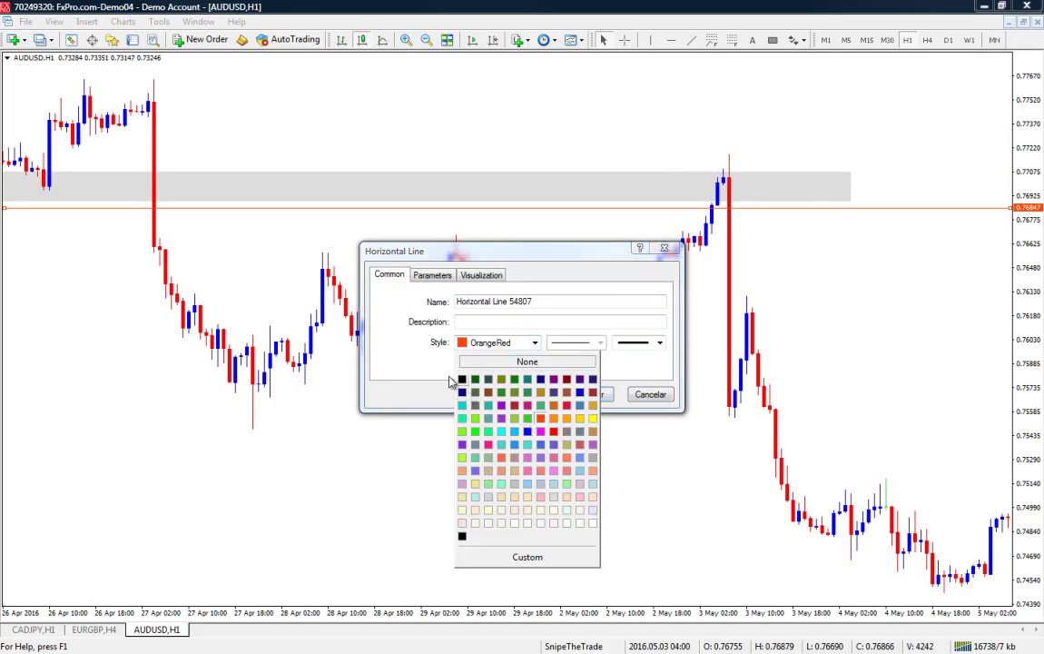
pyautogui.click(454, 383)
pyautogui.click(534, 343)
pyautogui.click(461, 378)
pyautogui.click(590, 392)
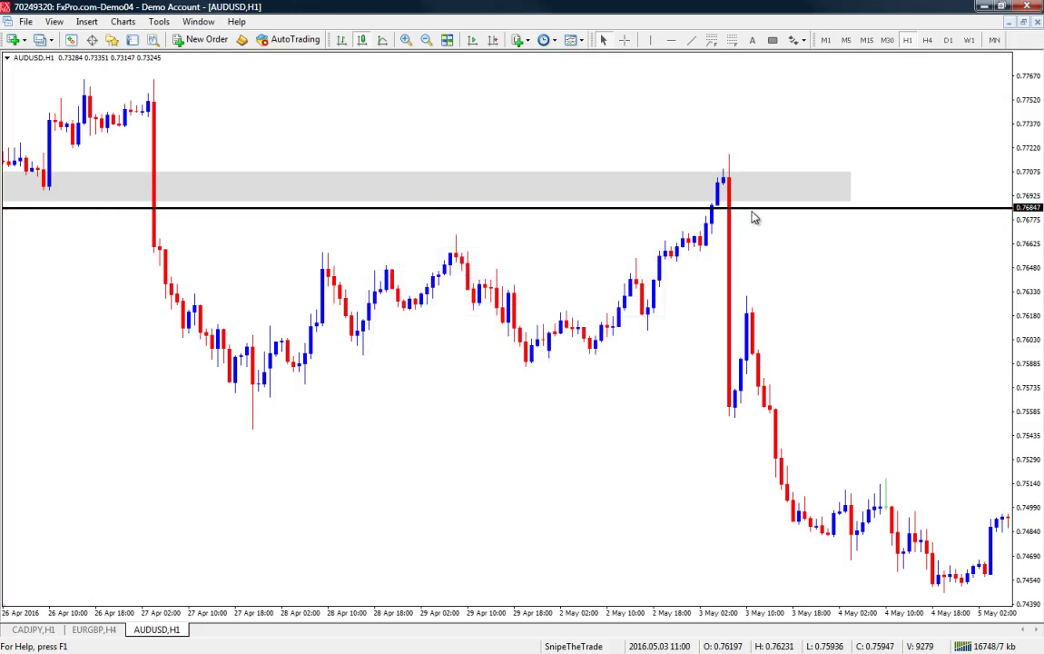
# Place a second horizontal line at 0.77675, just above the 26–27 April highs
pyautogui.moveTo(283, 270); pyautogui.dragTo(399, 274)
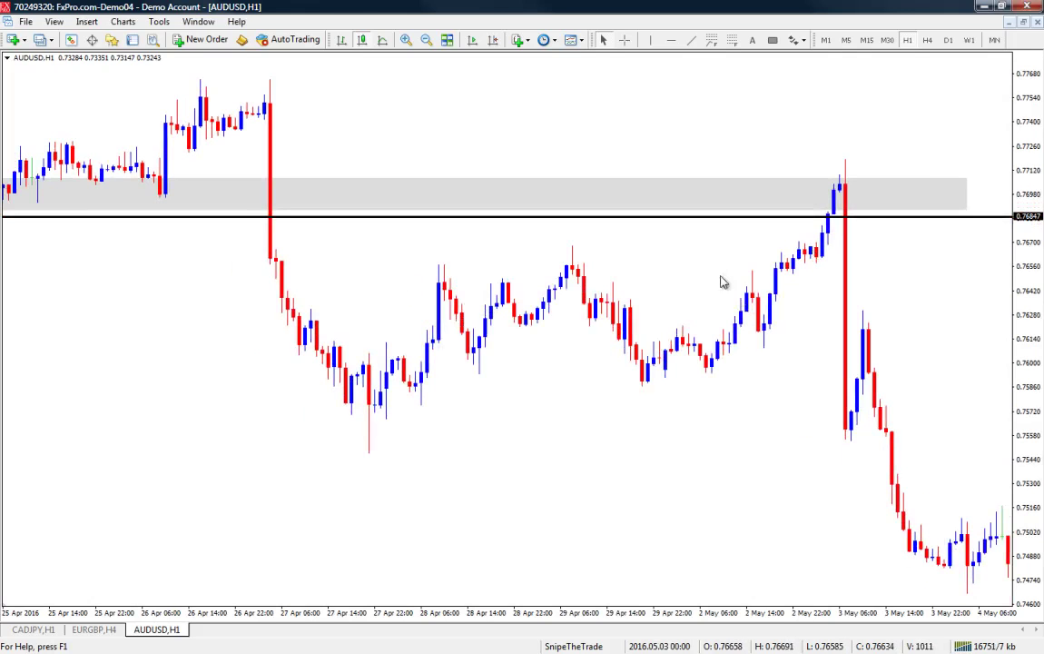
pyautogui.moveTo(695, 279); pyautogui.dragTo(666, 275)
pyautogui.scroll(-1, 667, 284)
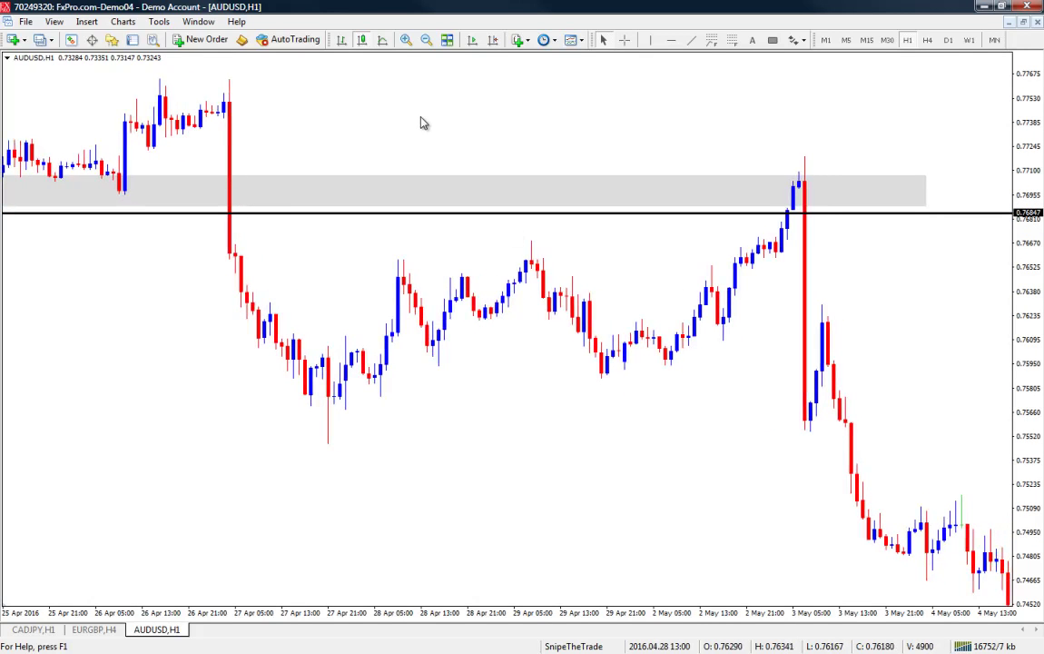
pyautogui.click(671, 40)
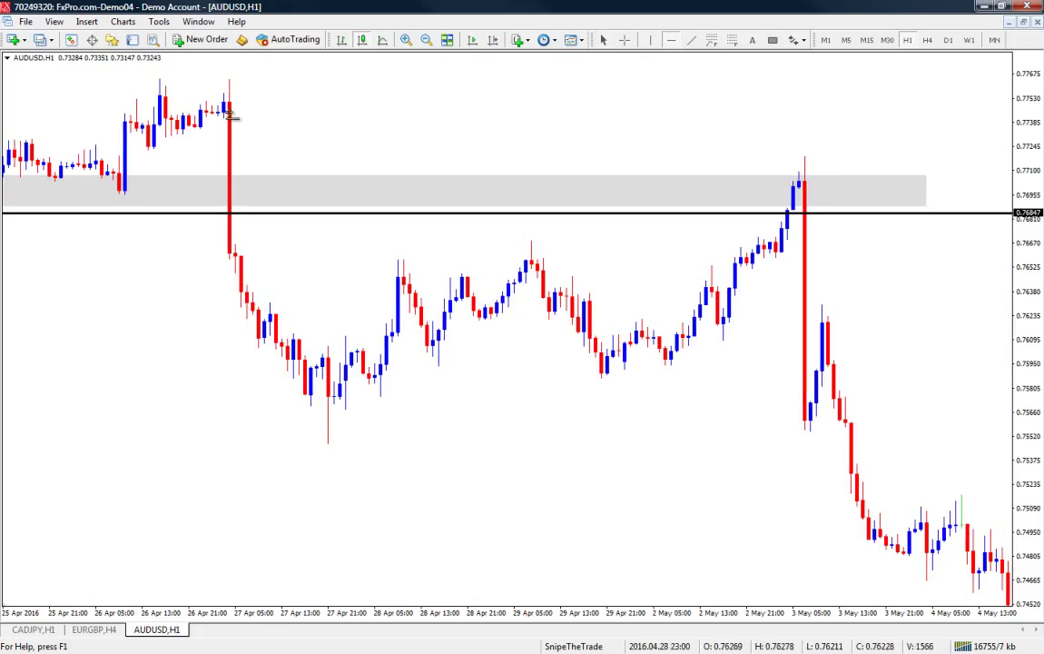
pyautogui.click(191, 68)
pyautogui.doubleClick(210, 68)
pyautogui.moveTo(211, 68); pyautogui.dragTo(210, 74)
# Change the colour of the horizontal line above the late-April highs to Red
pyautogui.rightClick(211, 73)
pyautogui.click(237, 84)
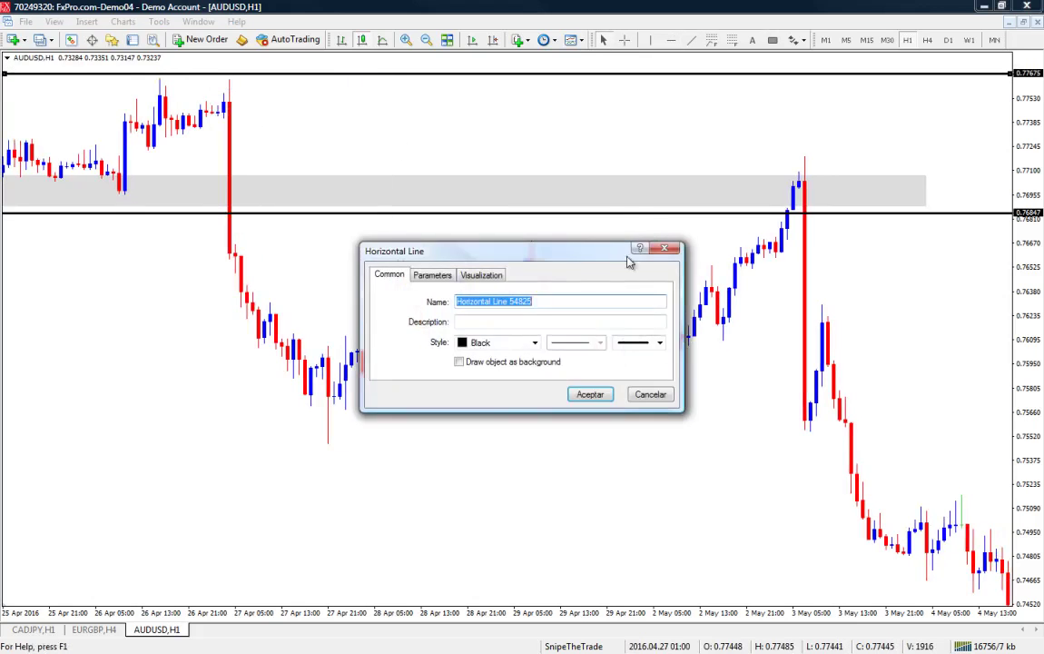
pyautogui.click(531, 343)
pyautogui.click(554, 430)
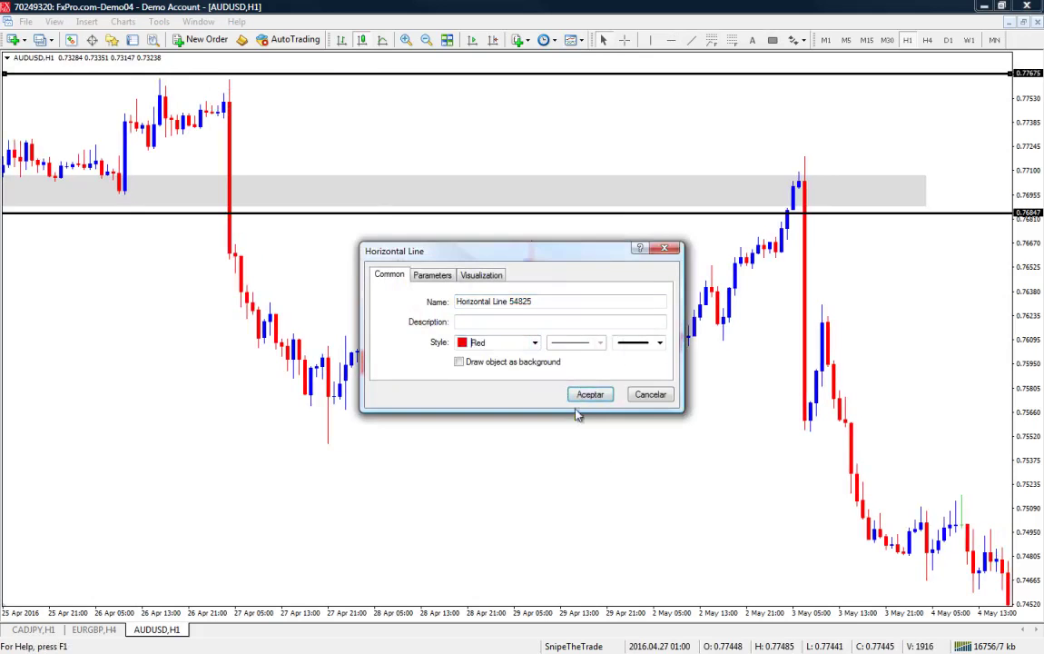
pyautogui.click(576, 394)
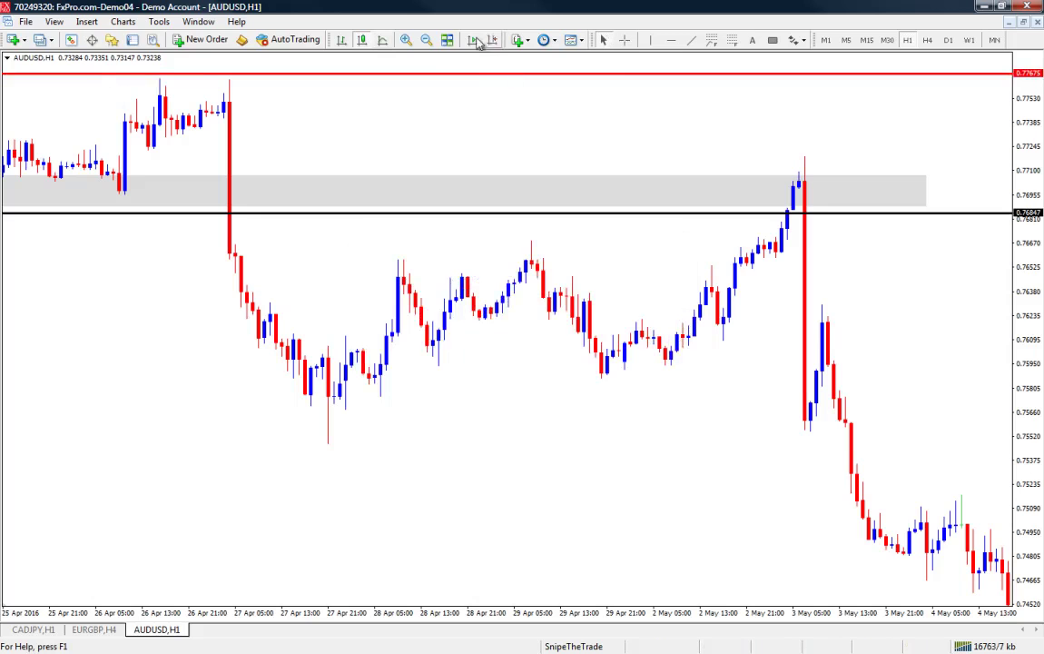
# Measure the distance from the red line down to the black line with the crosshair
pyautogui.click(429, 39)
pyautogui.moveTo(572, 286); pyautogui.dragTo(831, 304)
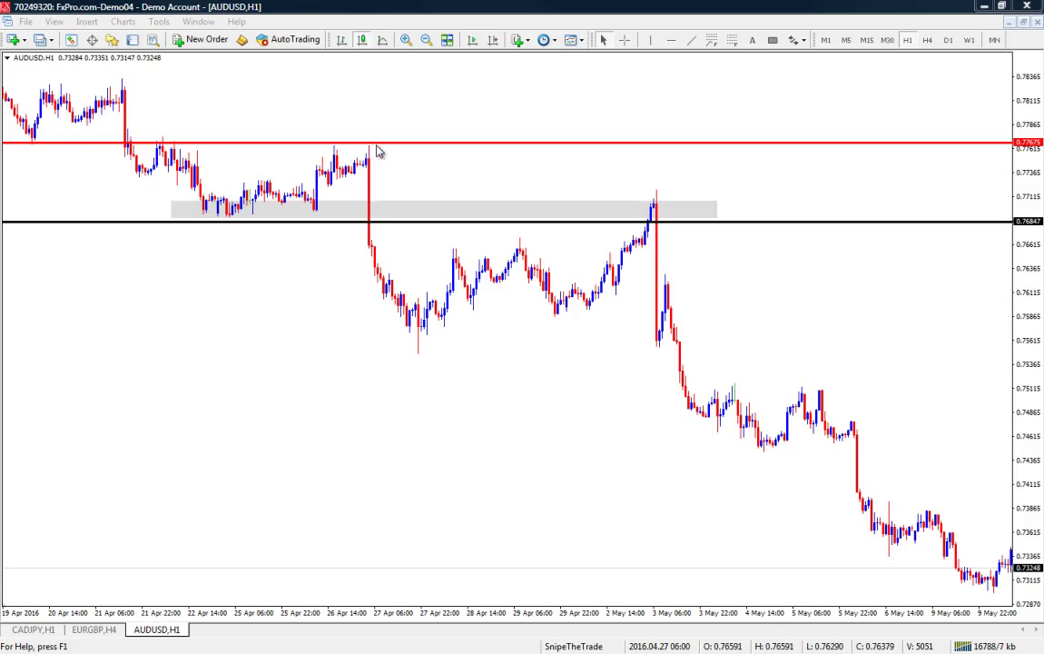
pyautogui.moveTo(755, 283); pyautogui.dragTo(518, 283)
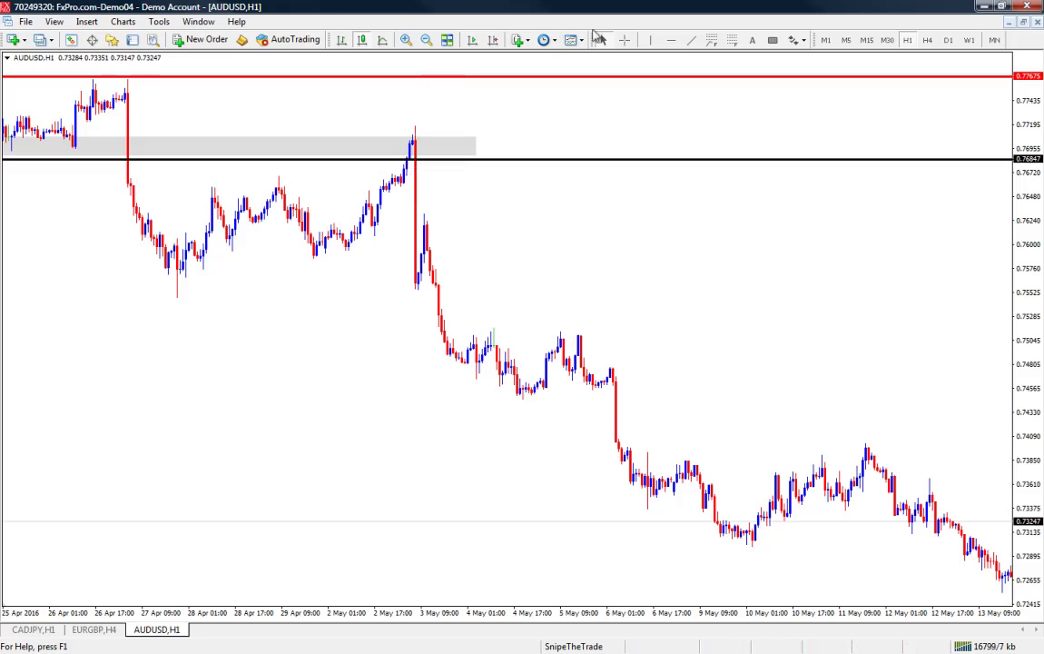
pyautogui.click(625, 40)
pyautogui.moveTo(546, 77); pyautogui.dragTo(552, 156)
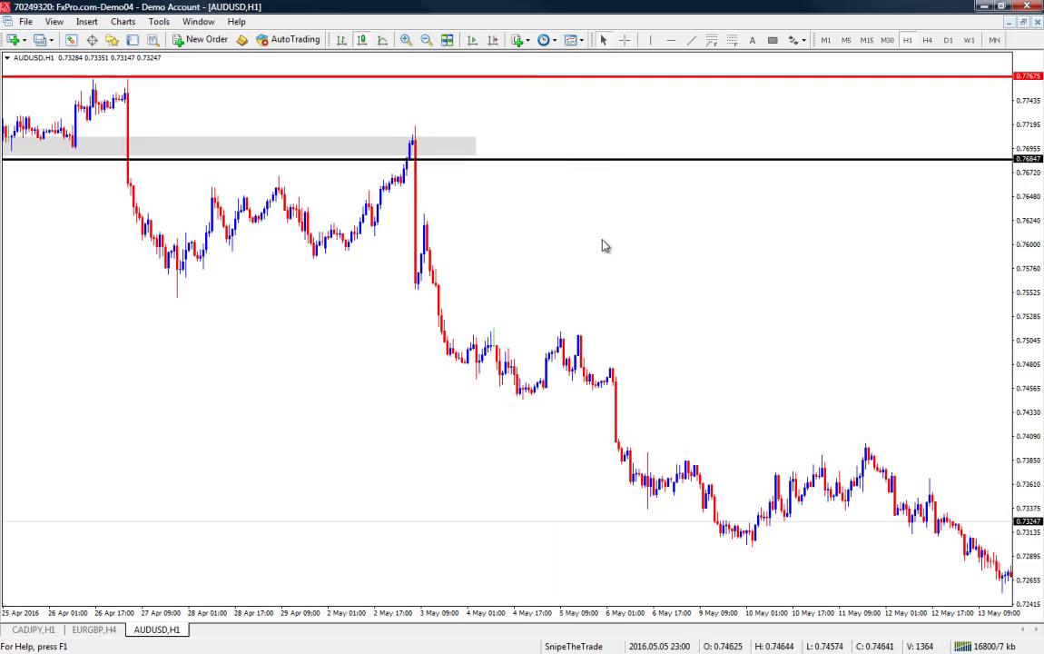
# Measure the distance from the black line down to the 27 April swing low with the crosshair
pyautogui.moveTo(603, 245); pyautogui.dragTo(649, 257)
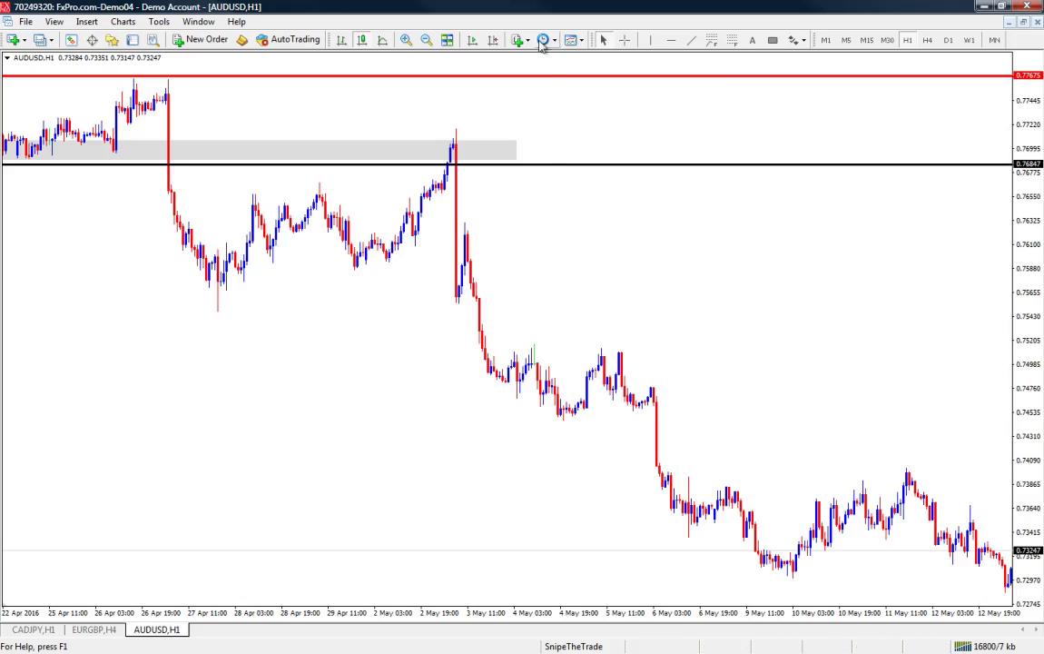
pyautogui.click(625, 40)
pyautogui.moveTo(457, 166); pyautogui.dragTo(220, 312)
pyautogui.moveTo(830, 355); pyautogui.dragTo(1043, 357)
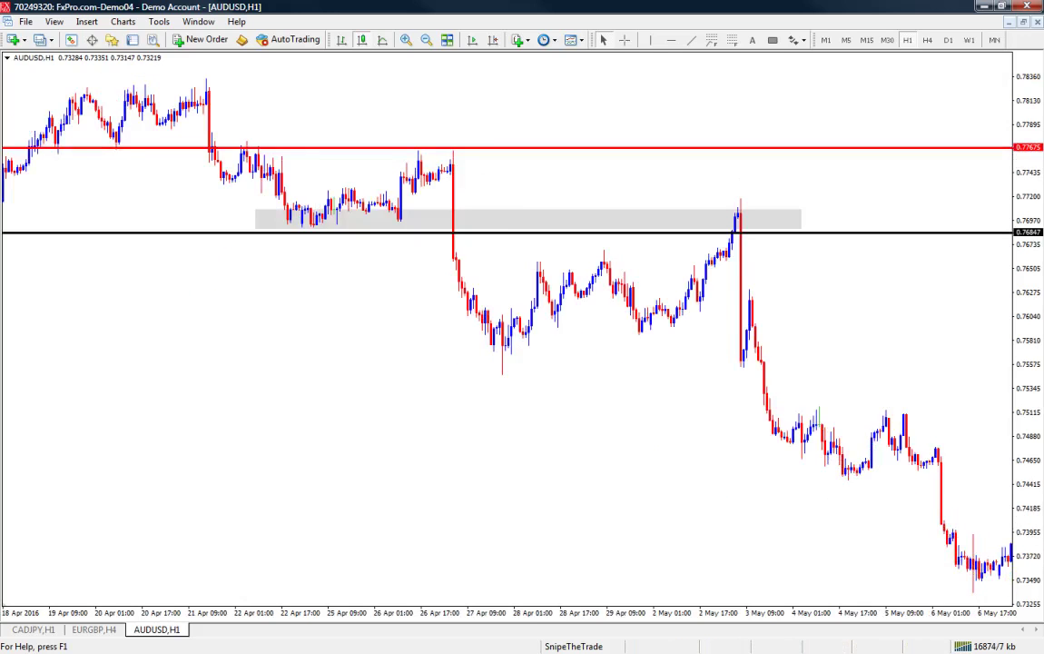